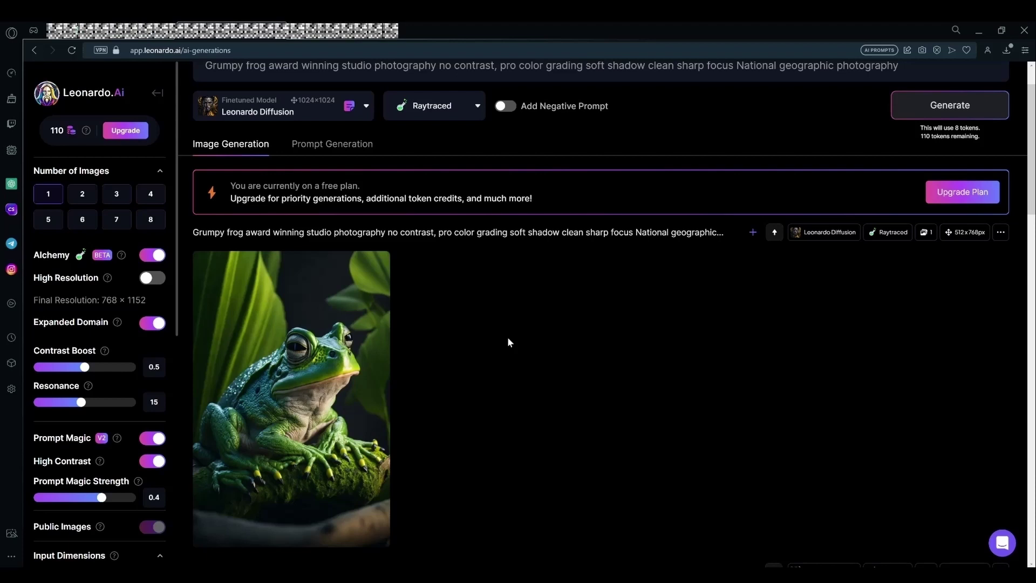
- Review the available finetuned models and the style presets offered for image generation
left_click(350, 111)
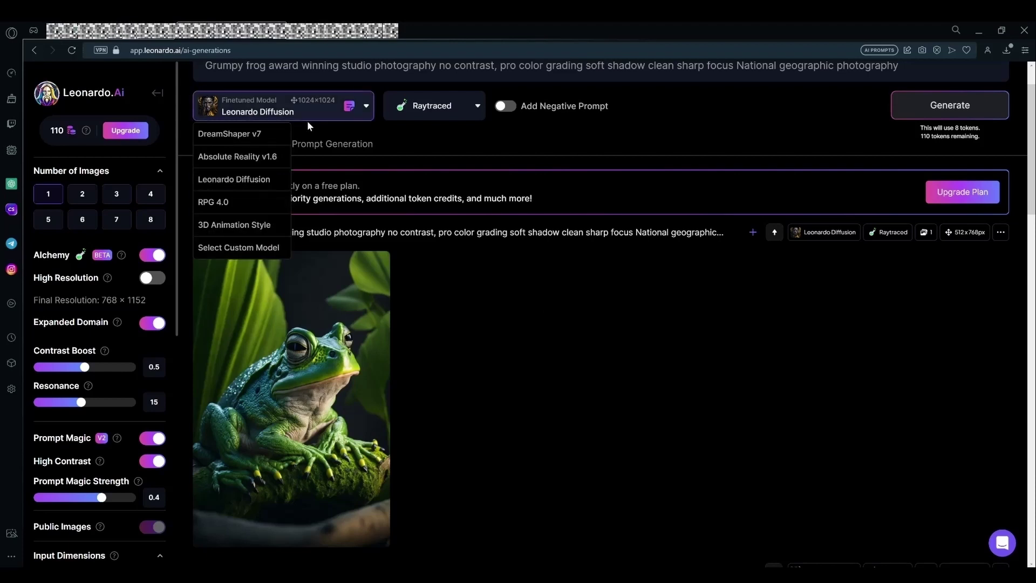
left_click(287, 115)
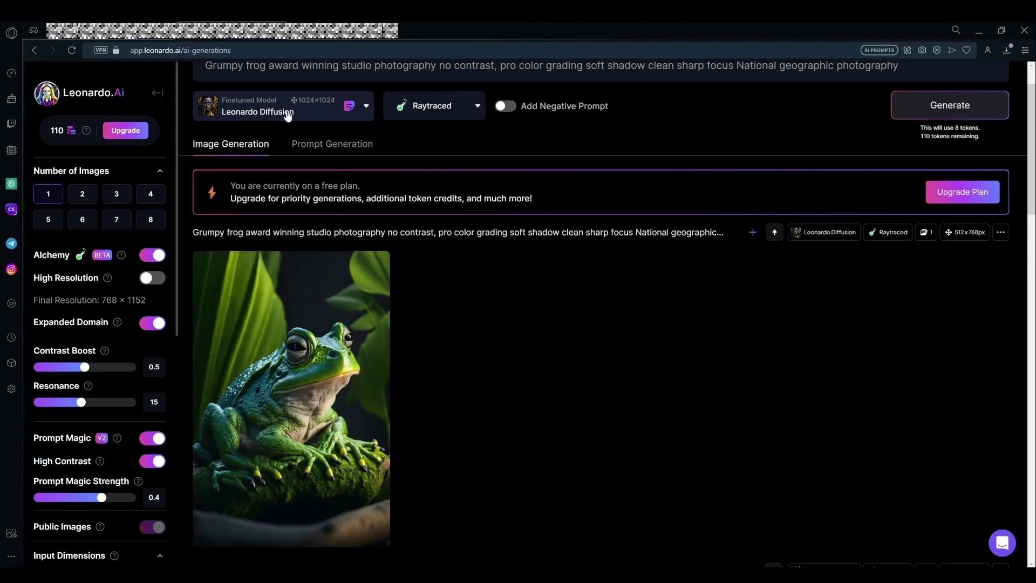
scroll(348, 159, "up", 2)
left_click(470, 163)
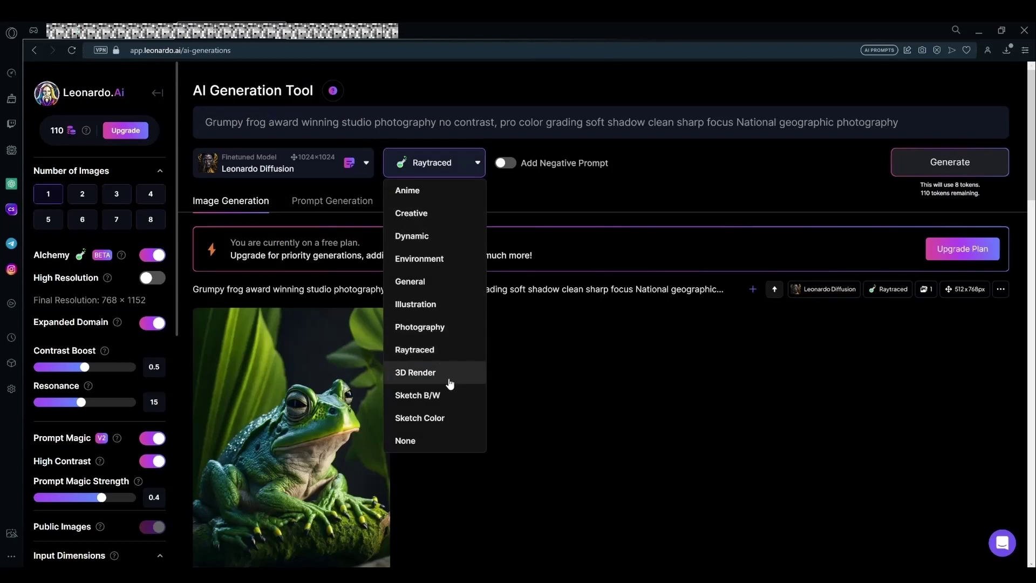
left_click(452, 361)
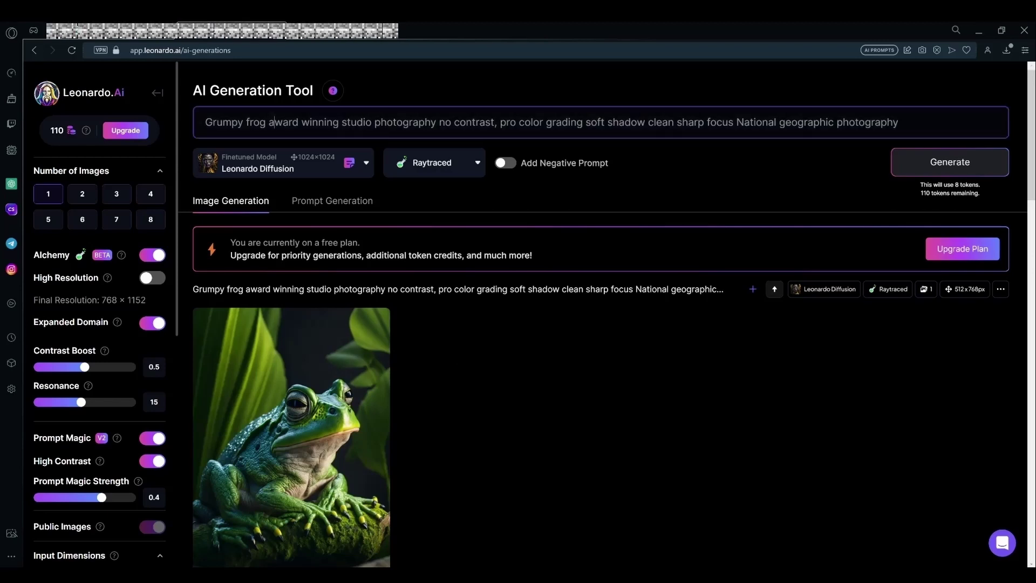
- Examine the grumpy frog prompt's style wording, including the award winning, soft shadow and National geographic phrases
left_click_drag(274, 122, 517, 122)
left_click_drag(591, 122, 632, 122)
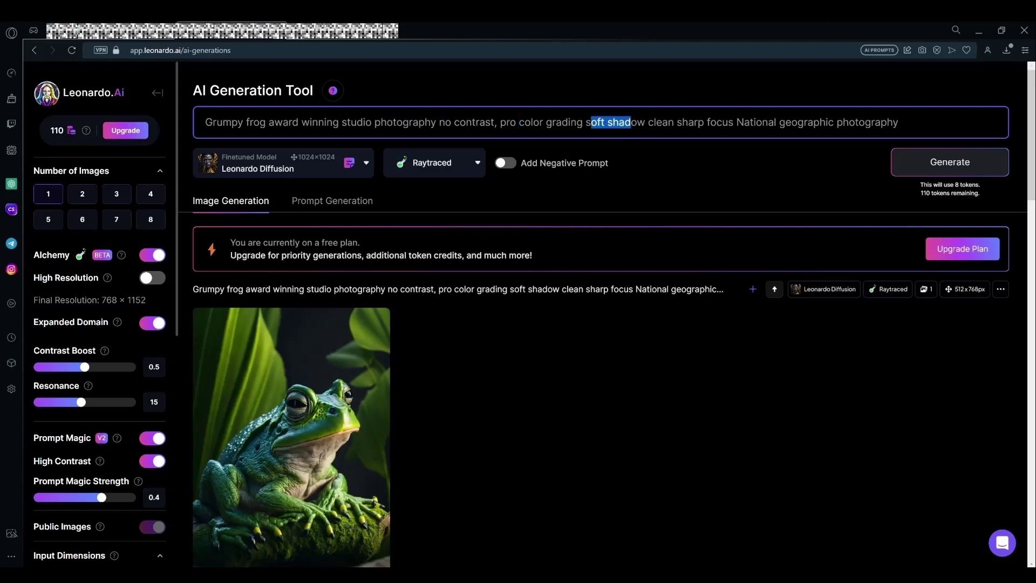
left_click_drag(736, 122, 836, 122)
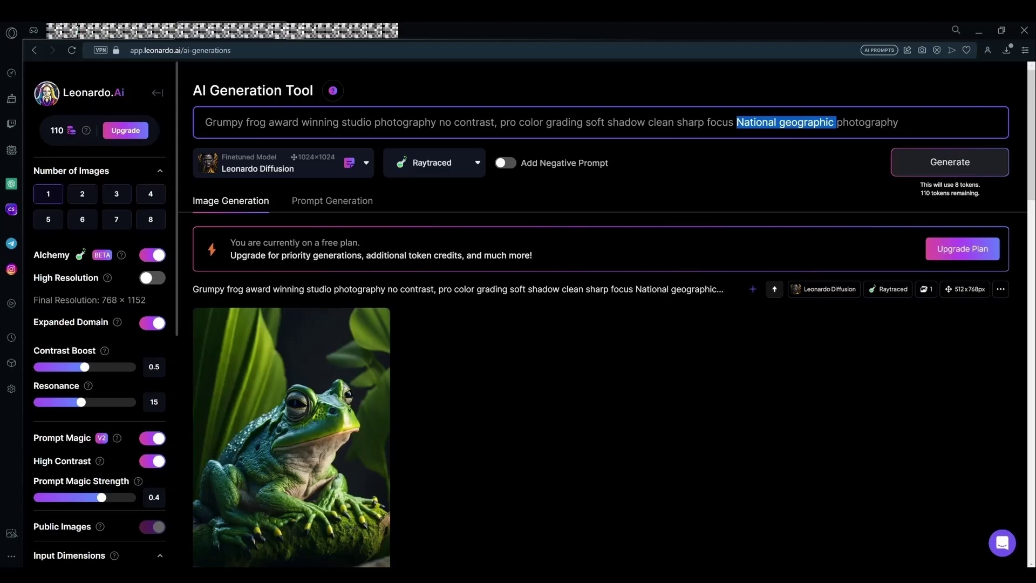
scroll(563, 270, "down", 1)
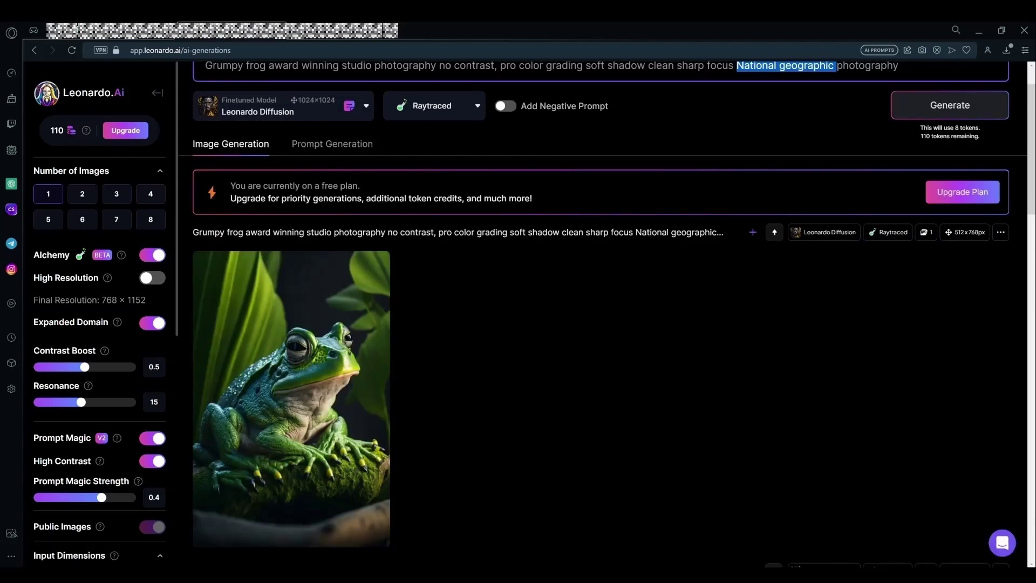
left_click_drag(250, 232, 311, 232)
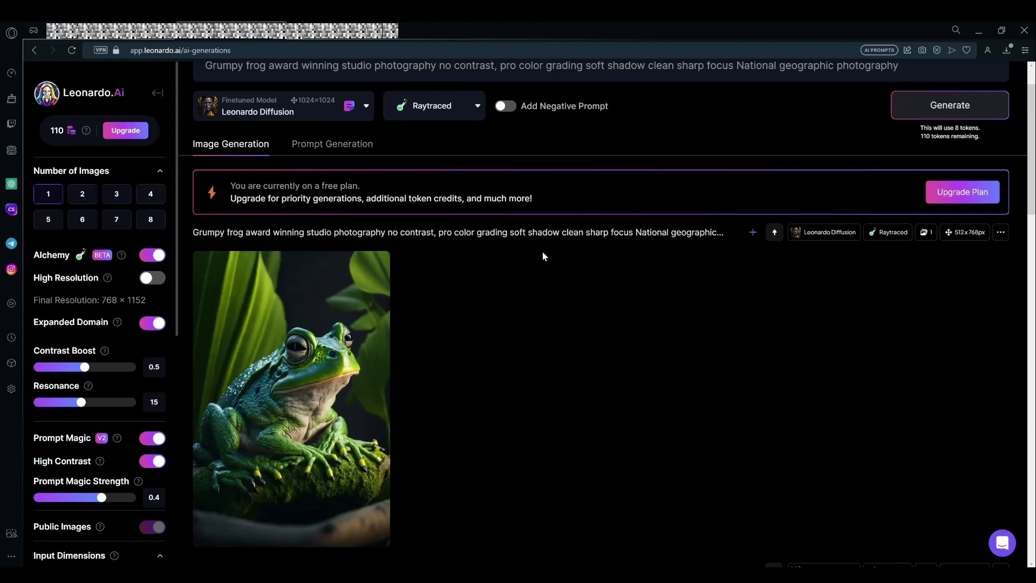
- Inspect the generated frog image in the enlarged preview, zooming in and back out before closing it
scroll(331, 367, "down", 1)
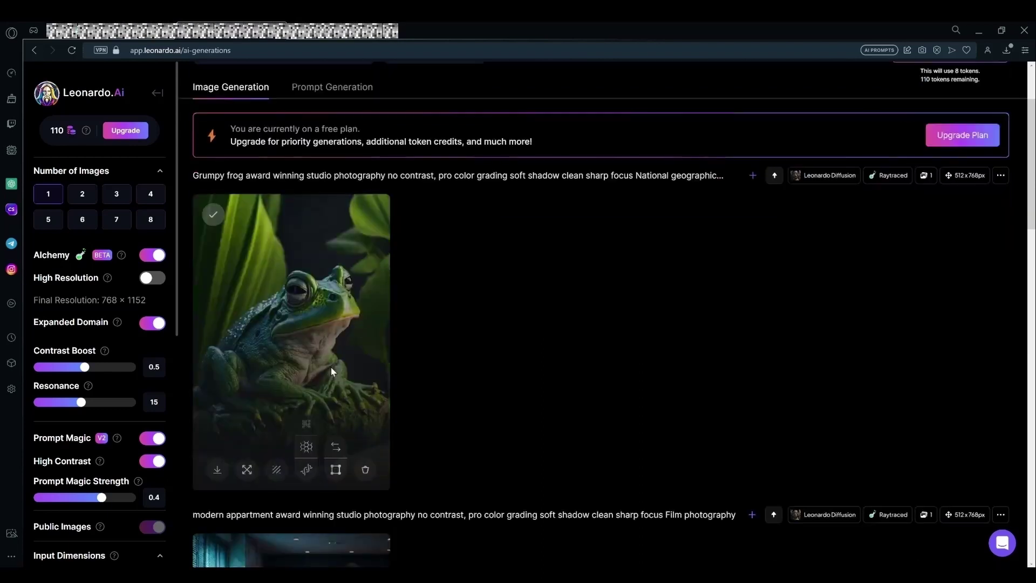
left_click(331, 366)
left_click(524, 290)
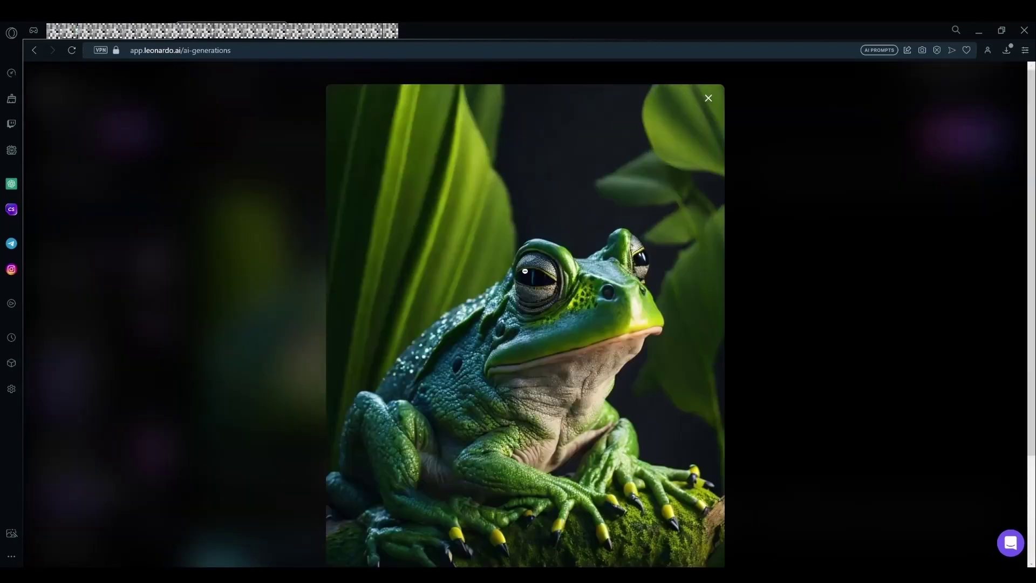
left_click(516, 281)
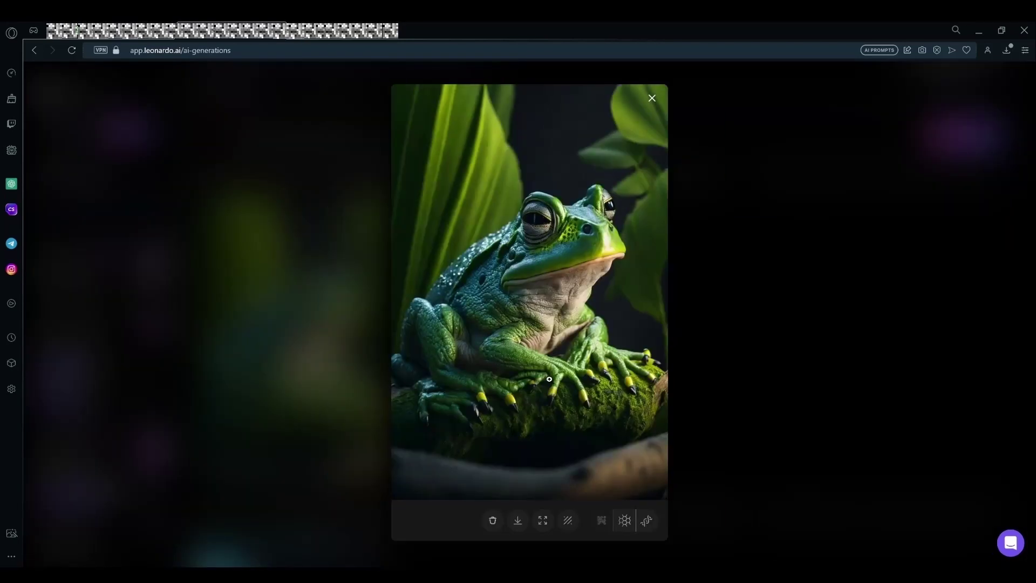
left_click(735, 318)
- Examine the modern apartment image and the wording of its prompt up to "Film photography"
scroll(671, 279, "down", 2)
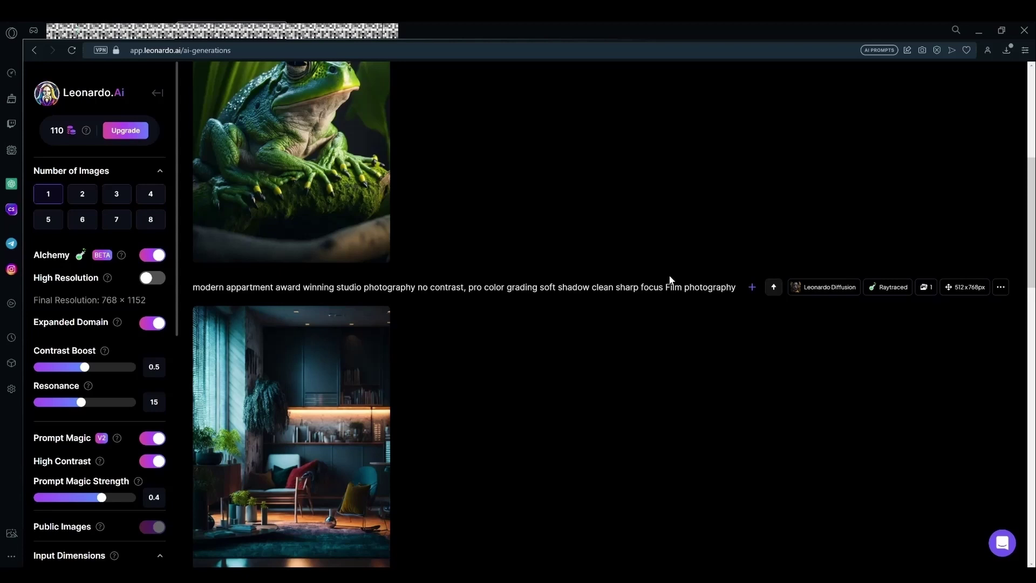
scroll(671, 280, "down", 1)
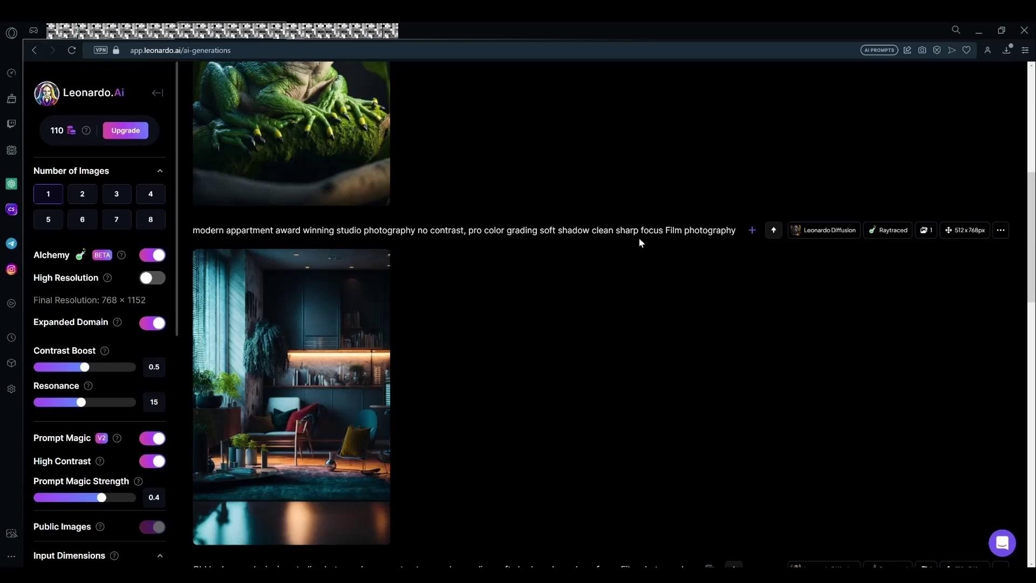
left_click_drag(663, 231, 275, 233)
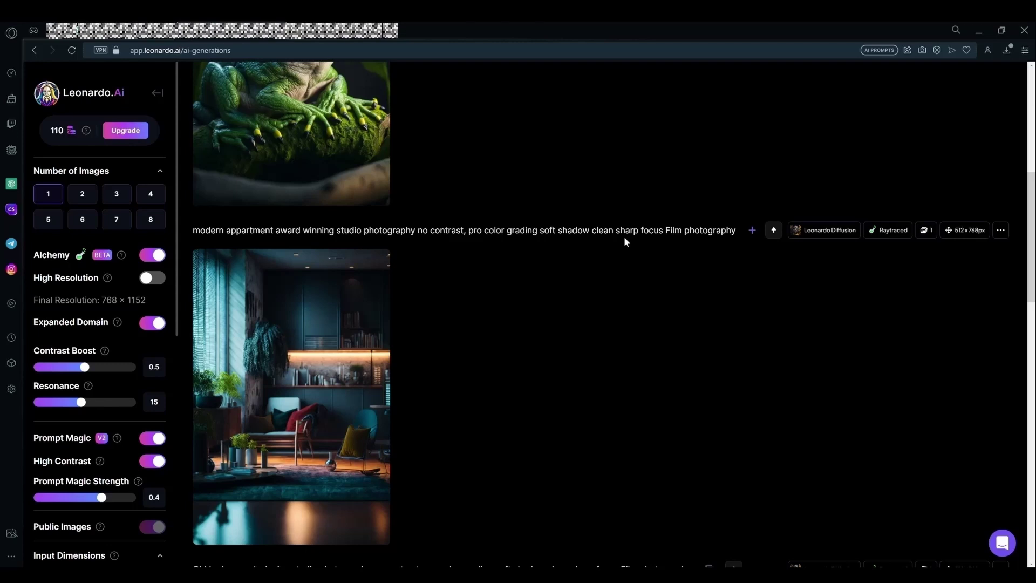
- Compare the Old Lady prompt's subject, shared style wording and "Film photography" ending with its generated image
scroll(700, 256, "down", 3)
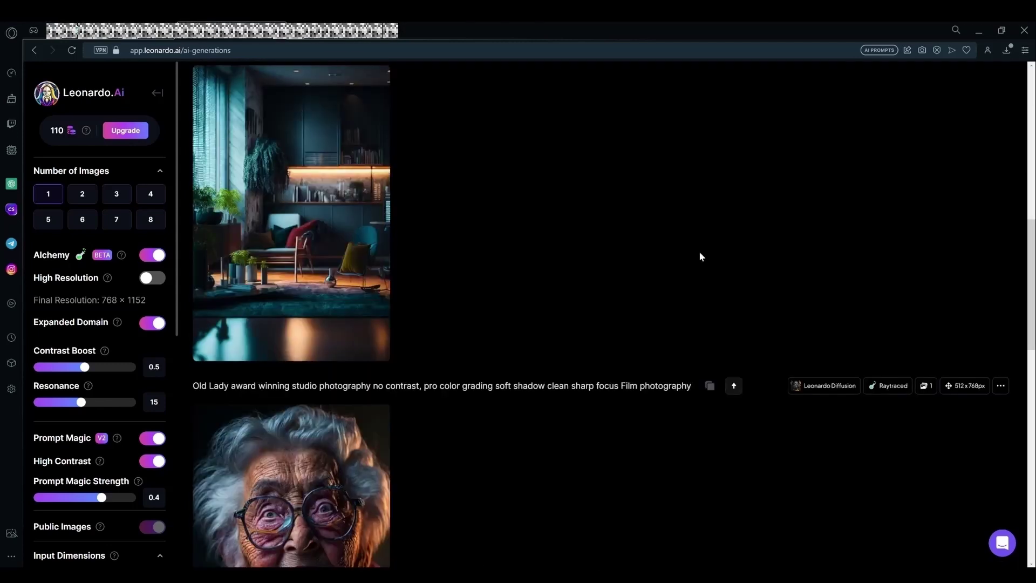
scroll(699, 255, "down", 3)
left_click_drag(199, 227, 224, 228)
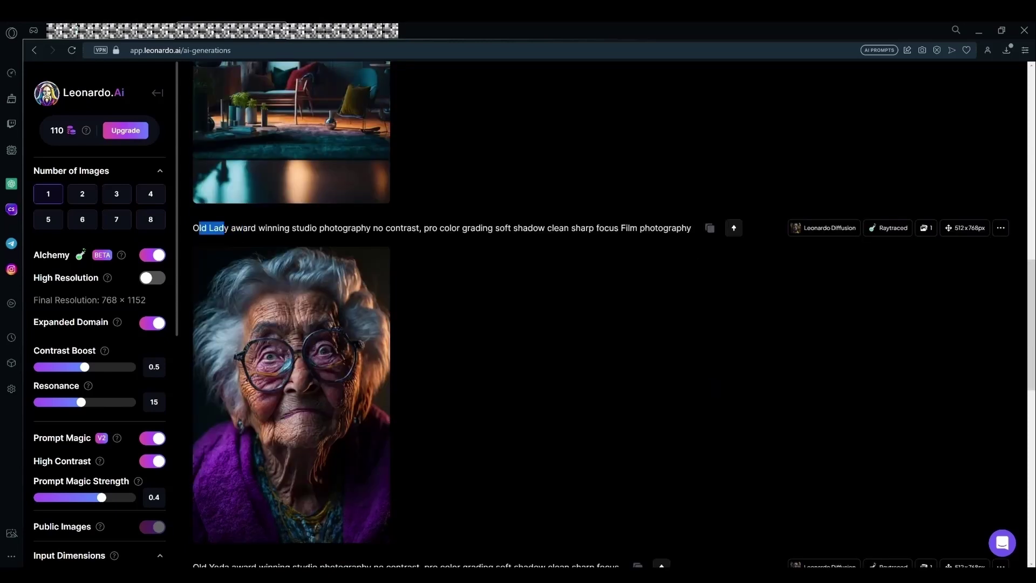
double_click(243, 227)
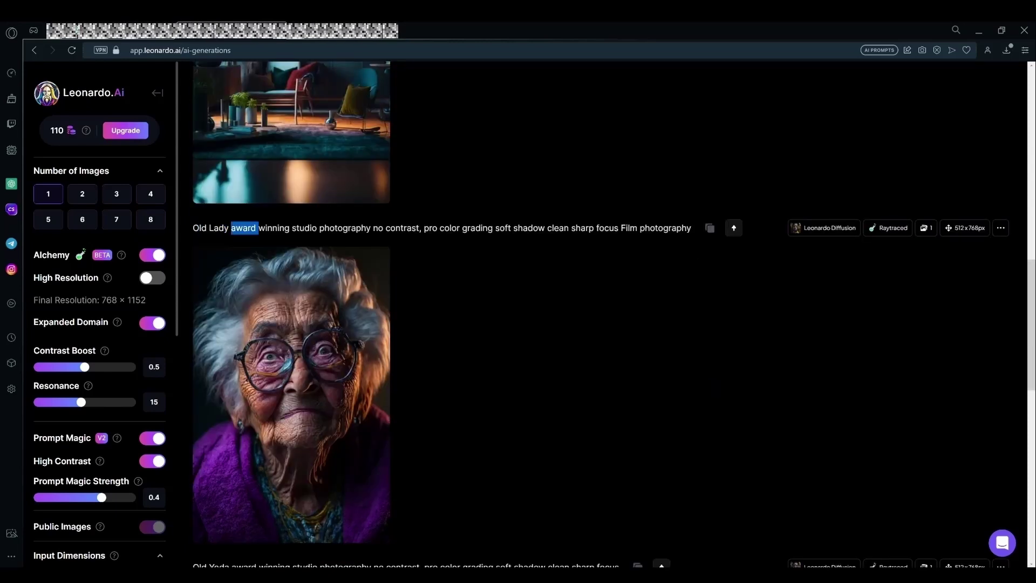
left_click_drag(230, 228, 499, 238)
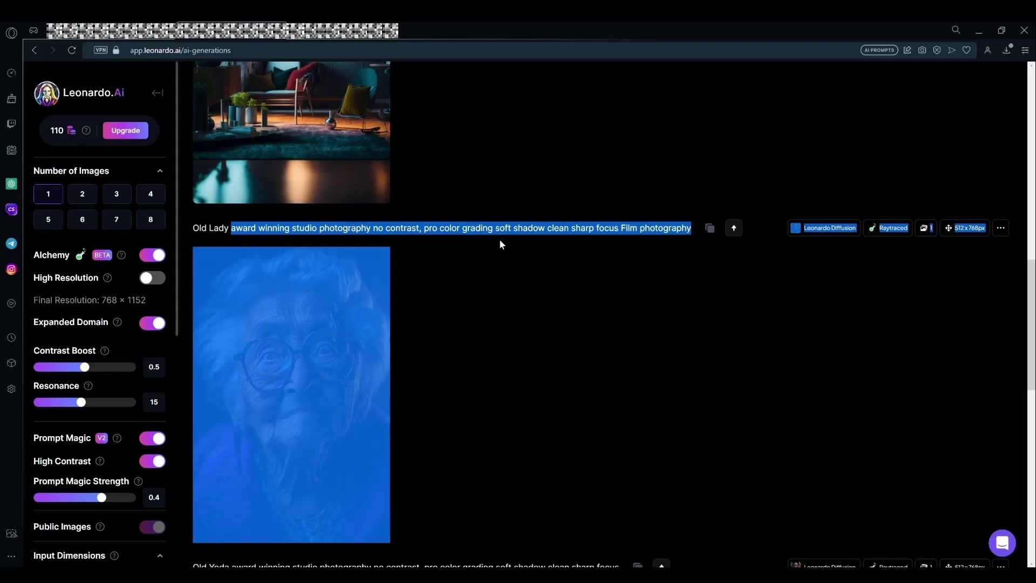
left_click_drag(621, 228, 691, 228)
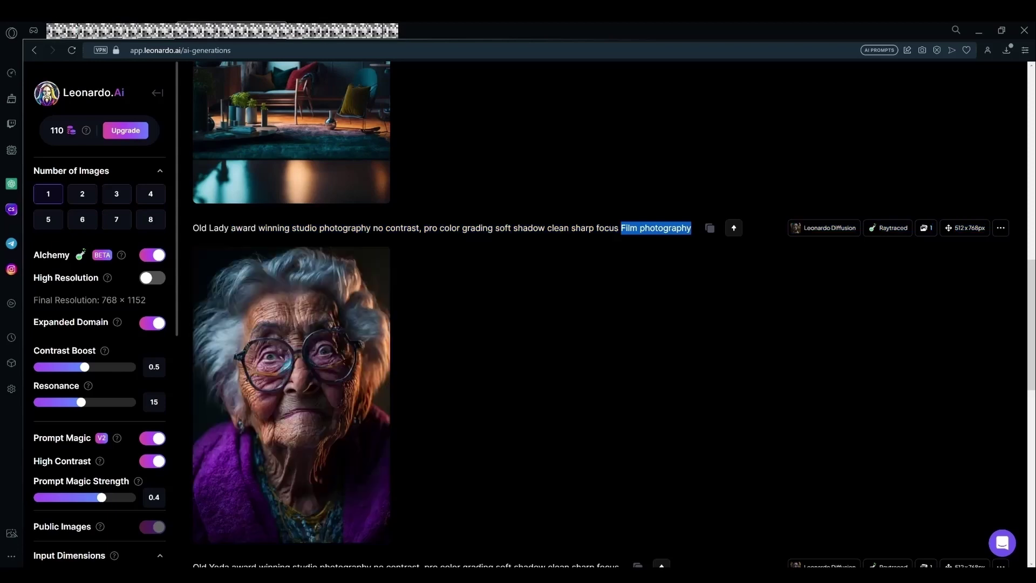
- Examine the "Old Yoda" and misspelled "Old Yodo" prompts alongside the images they produced
left_click_drag(200, 565, 243, 566)
scroll(289, 377, "down", 5)
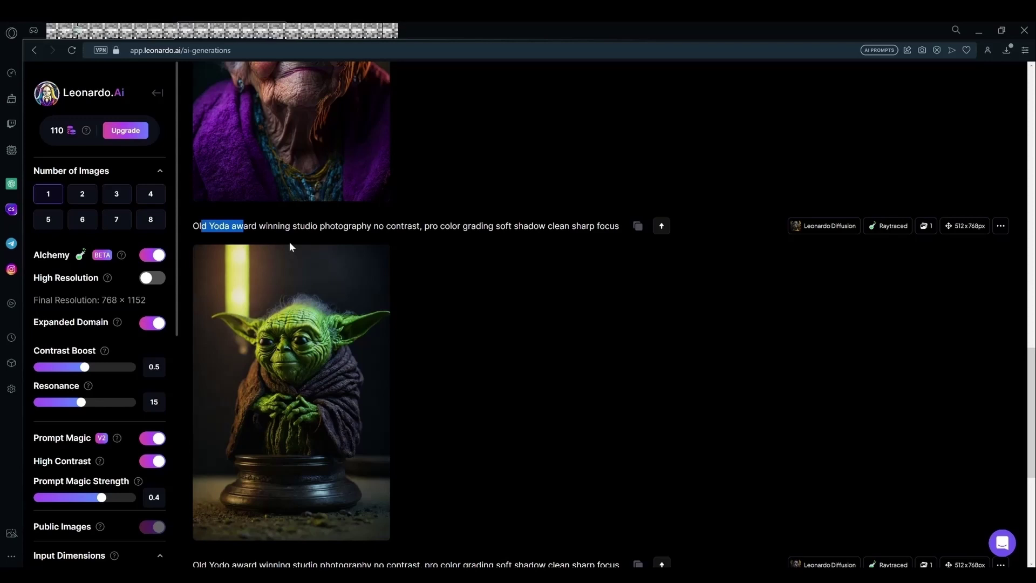
scroll(621, 229, "down", 1)
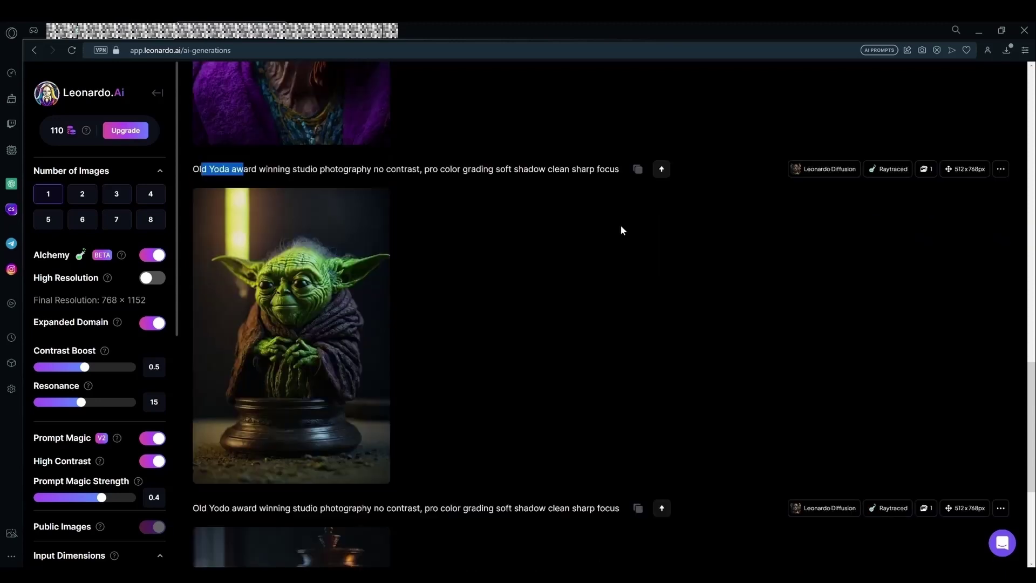
scroll(340, 328, "down", 3)
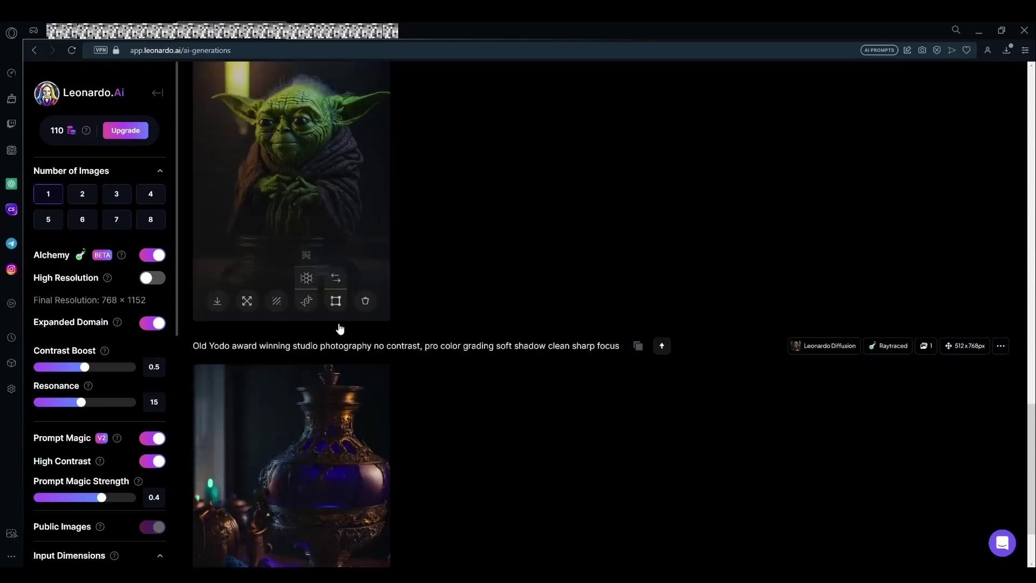
scroll(340, 328, "down", 2)
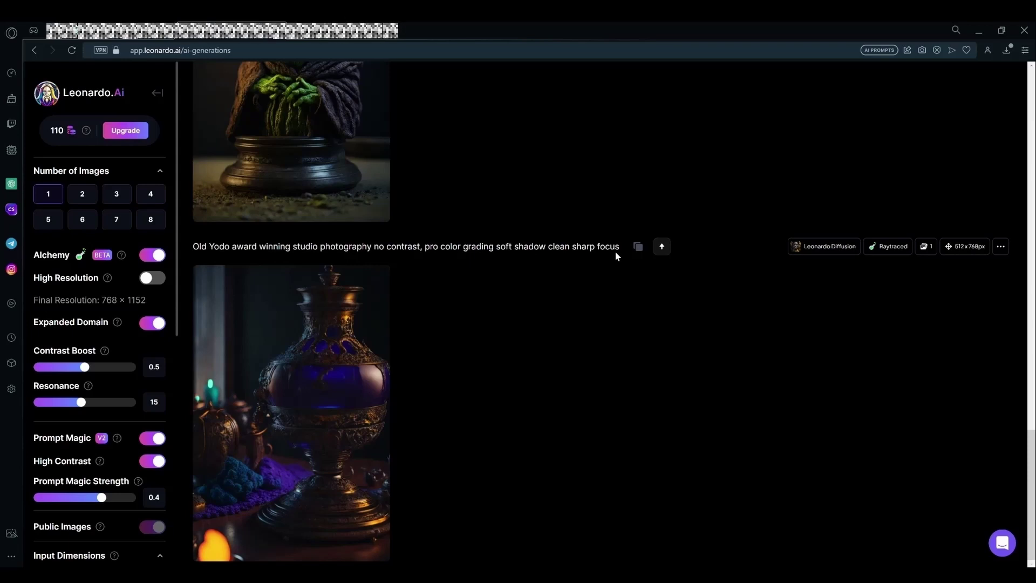
left_click_drag(320, 246, 367, 246)
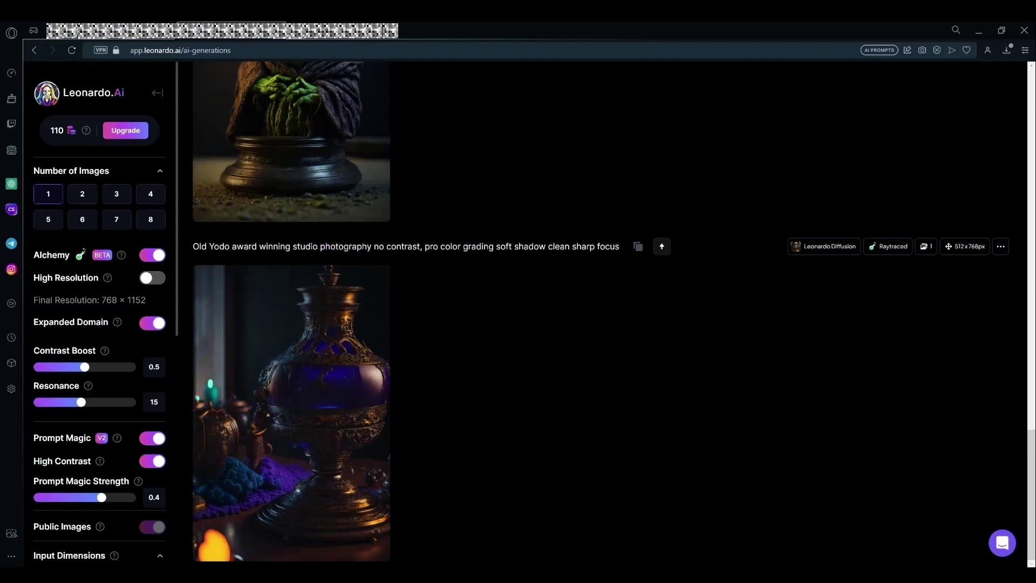
- Change the prompt's subject to "light purple haired girl" and replace "National geographic" with "glamor"
scroll(610, 313, "up", 7)
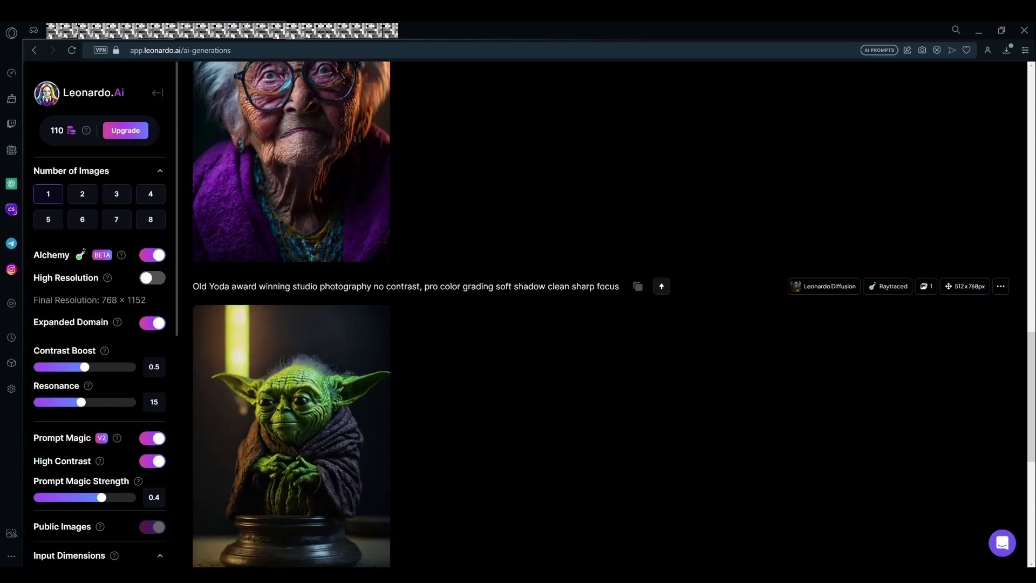
scroll(609, 313, "up", 10)
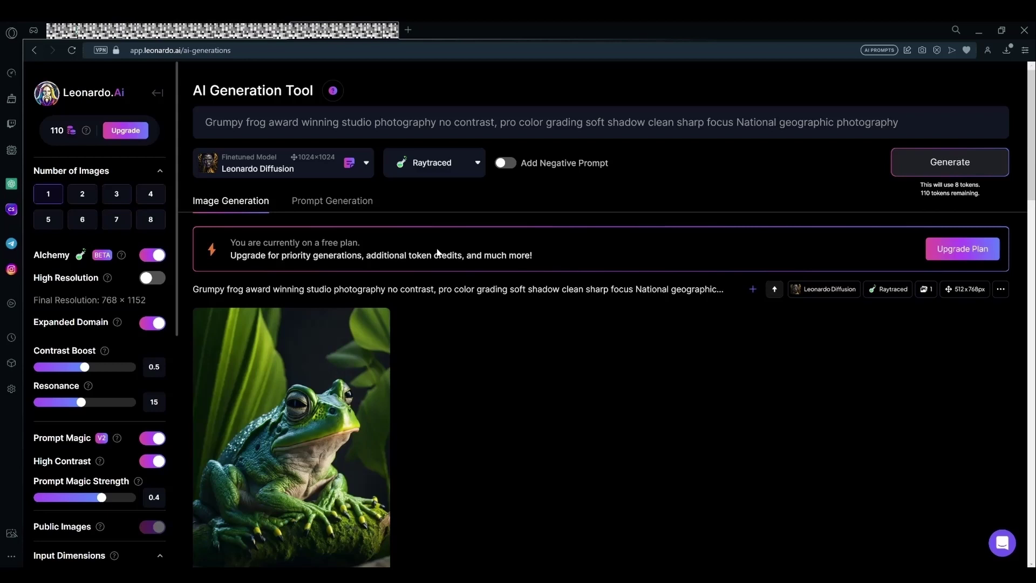
left_click_drag(265, 122, 187, 123)
type("light purple haired")
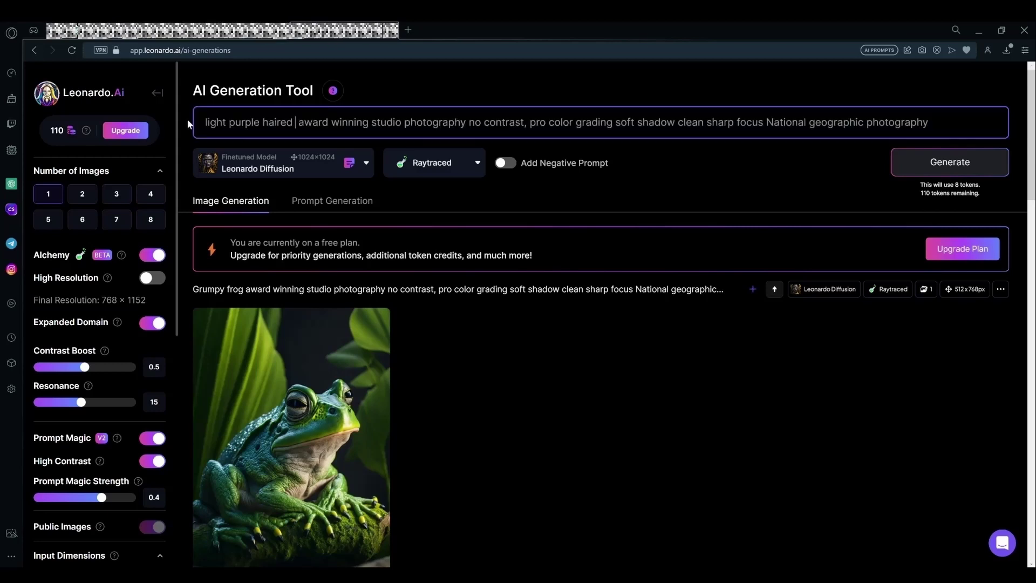
type(" girl")
left_click_drag(878, 122, 798, 122)
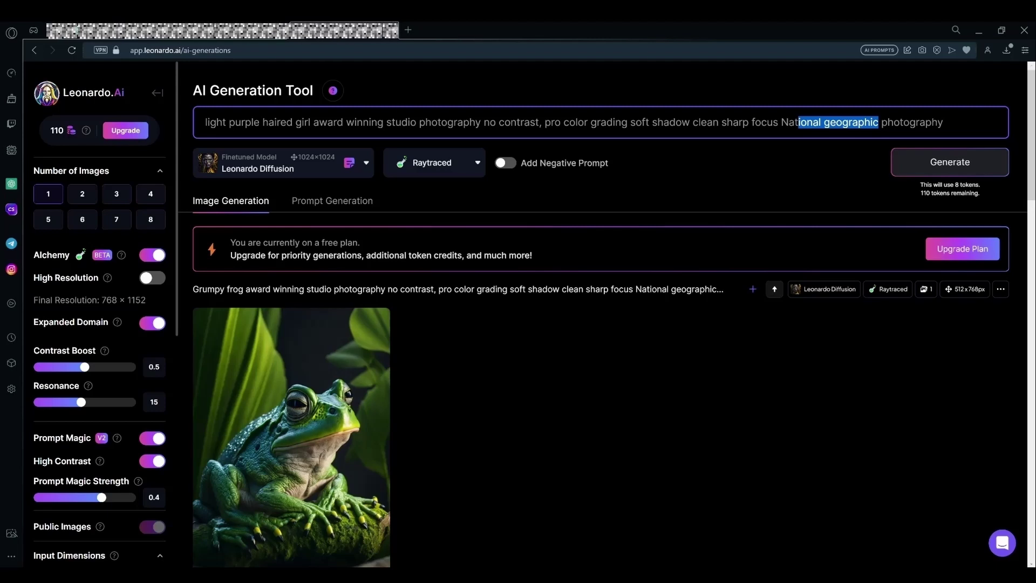
- Generate the image from the edited prompt without Alchemy, dismissing the upgrade offer
key("Return")
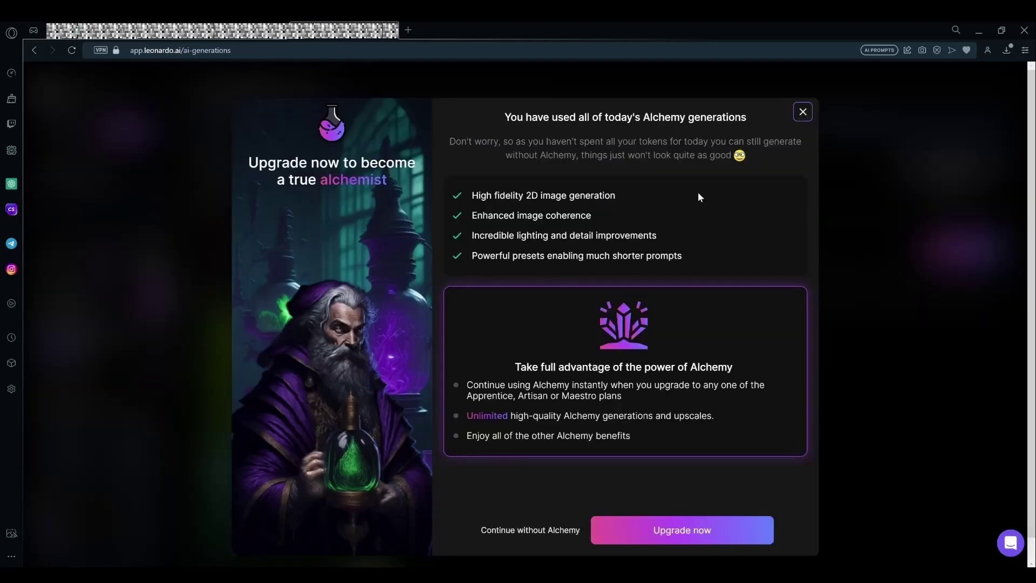
key("Escape")
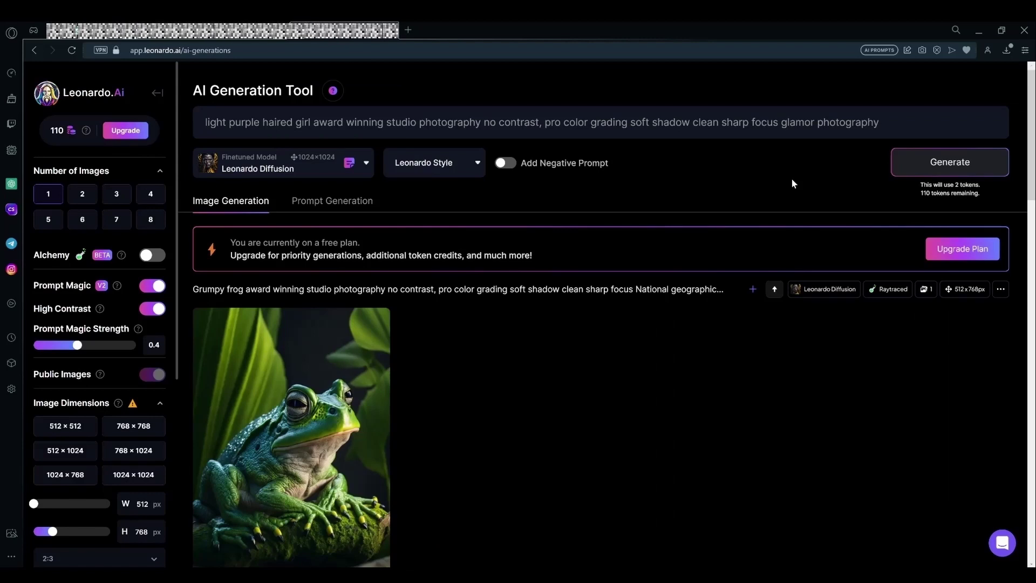
left_click(914, 167)
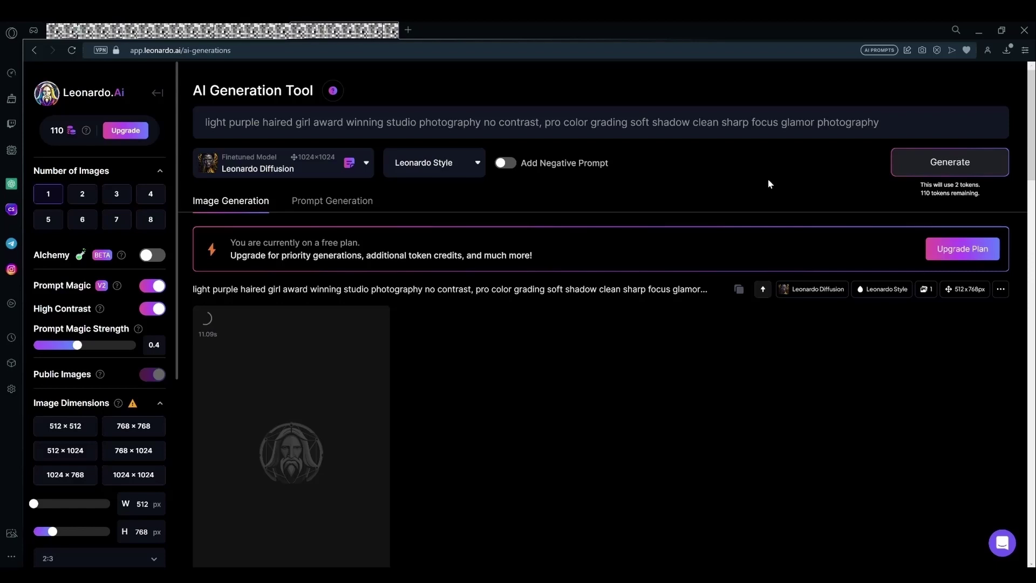
- Inspect the purple-haired girl's glamor portrait enlarged, close the preview, and examine the studio photography version
scroll(614, 308, "down", 3)
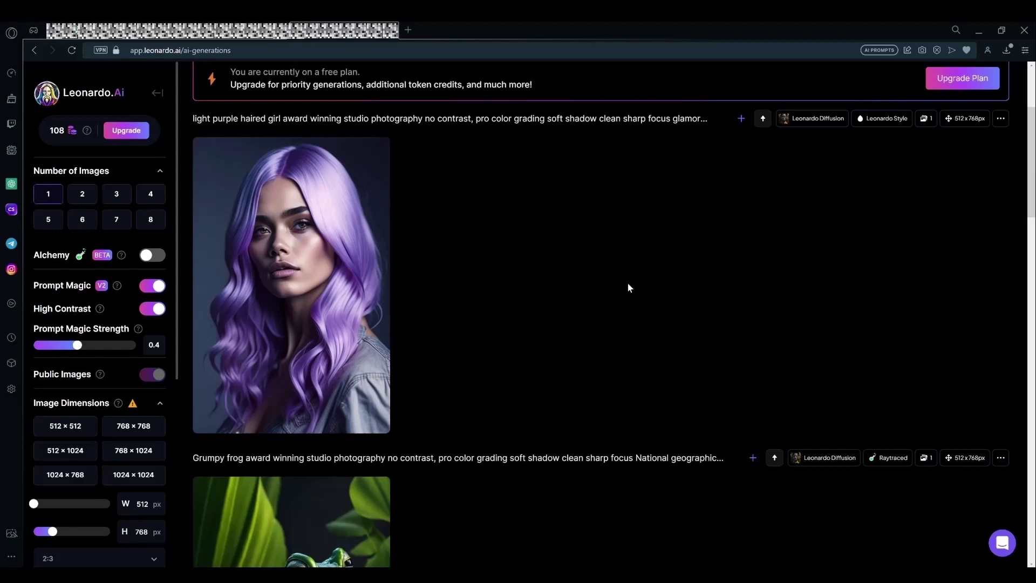
left_click(381, 277)
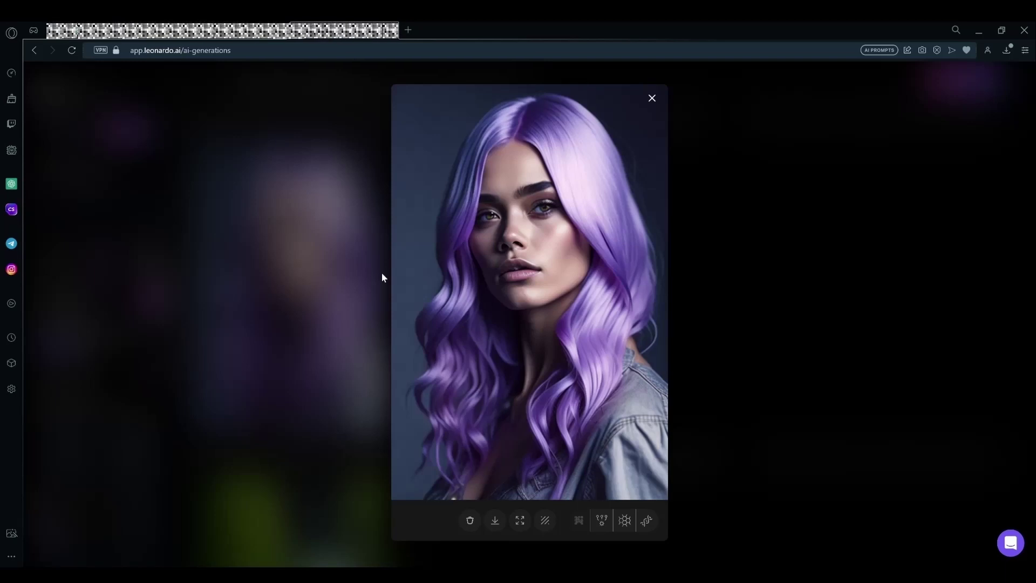
left_click(733, 313)
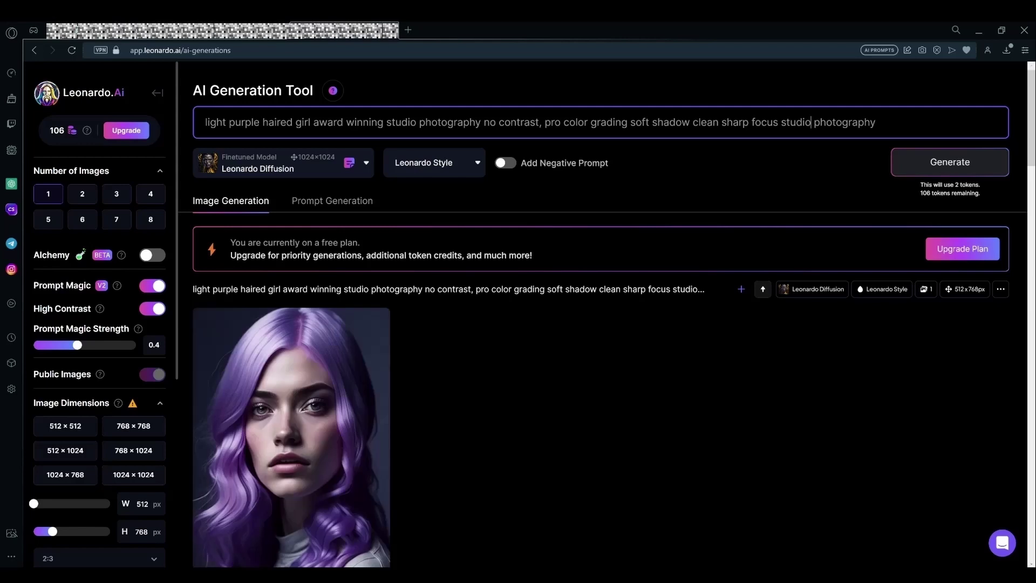
scroll(665, 402, "down", 1)
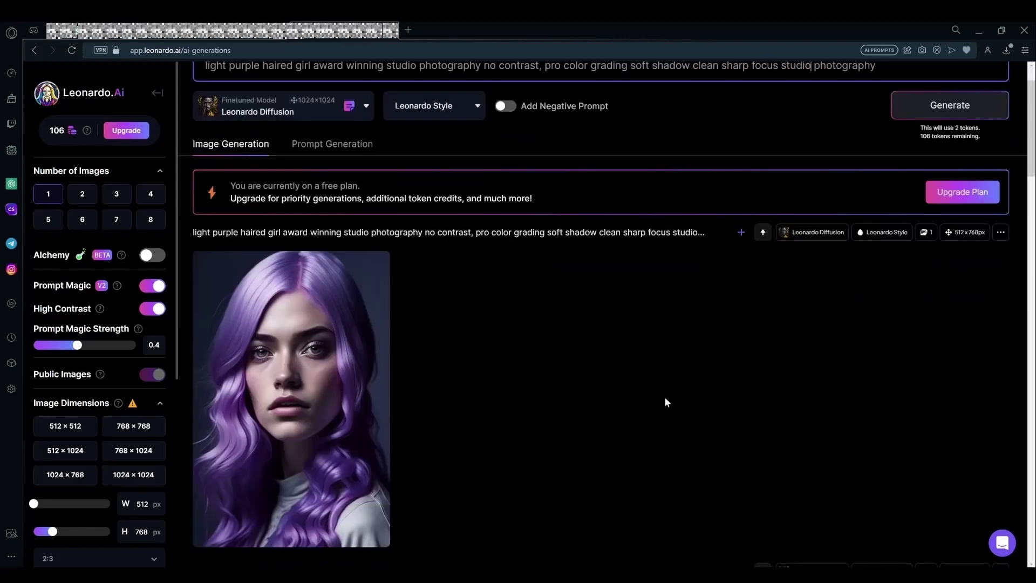
- Inspect the purple-haired girl's studio photography portrait enlarged, and close the preview
scroll(665, 402, "up", 1)
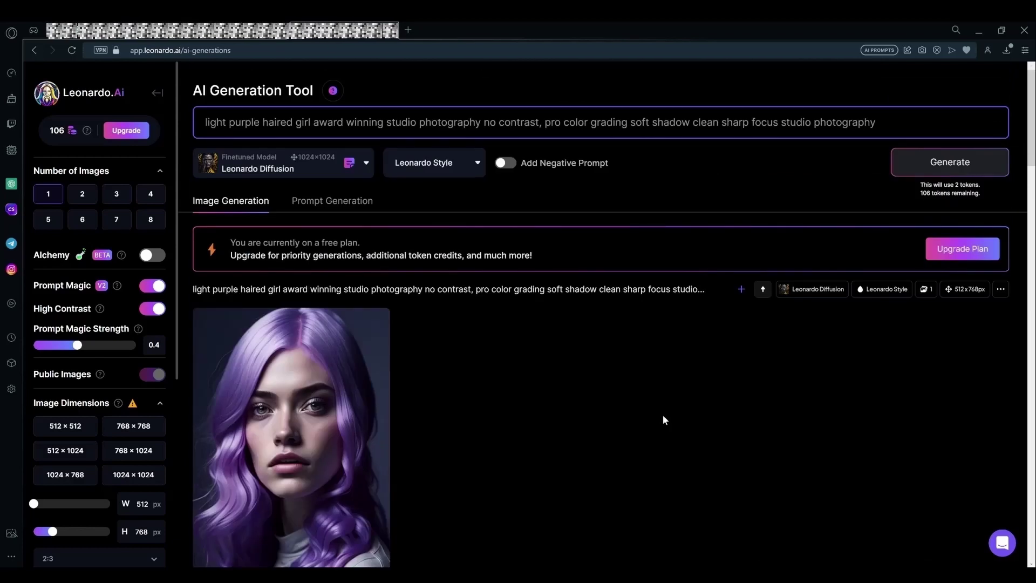
left_click(344, 400)
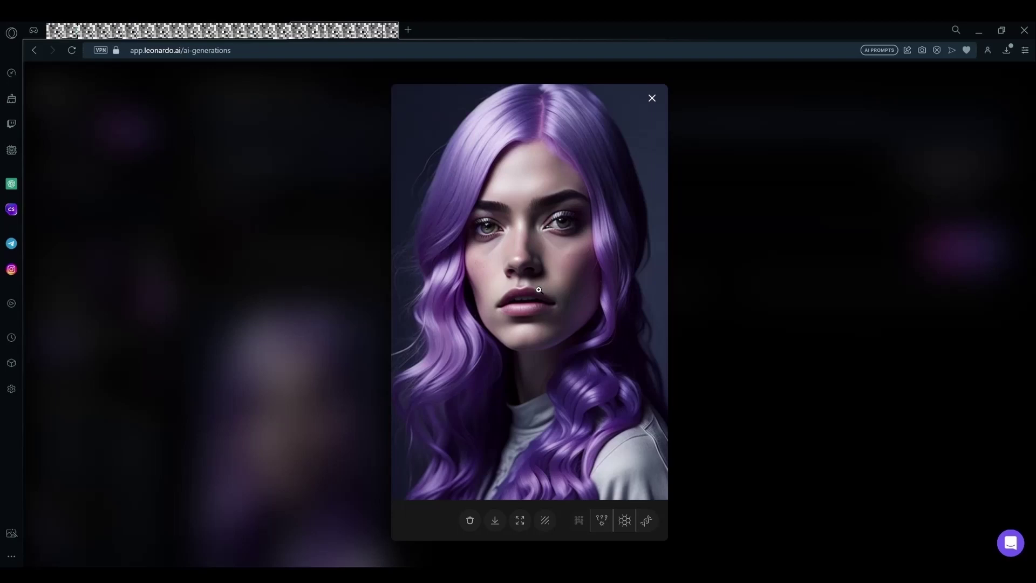
key("Escape")
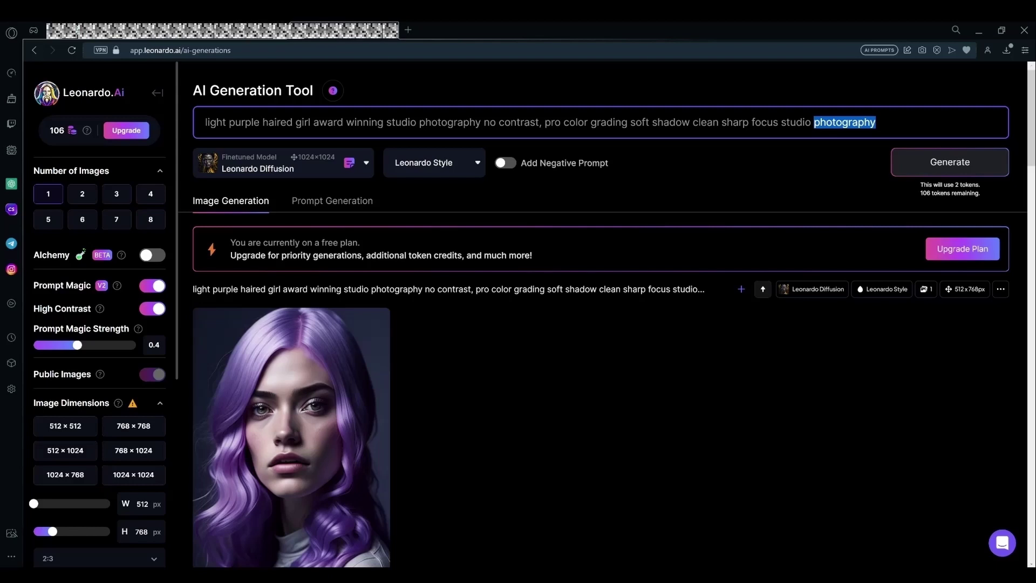
- Generate the purple-haired girl with the prompt ending in "studio cinema photography" and open the new portrait enlarged
type("cinema photography")
key("Return")
scroll(568, 233, "down", 3)
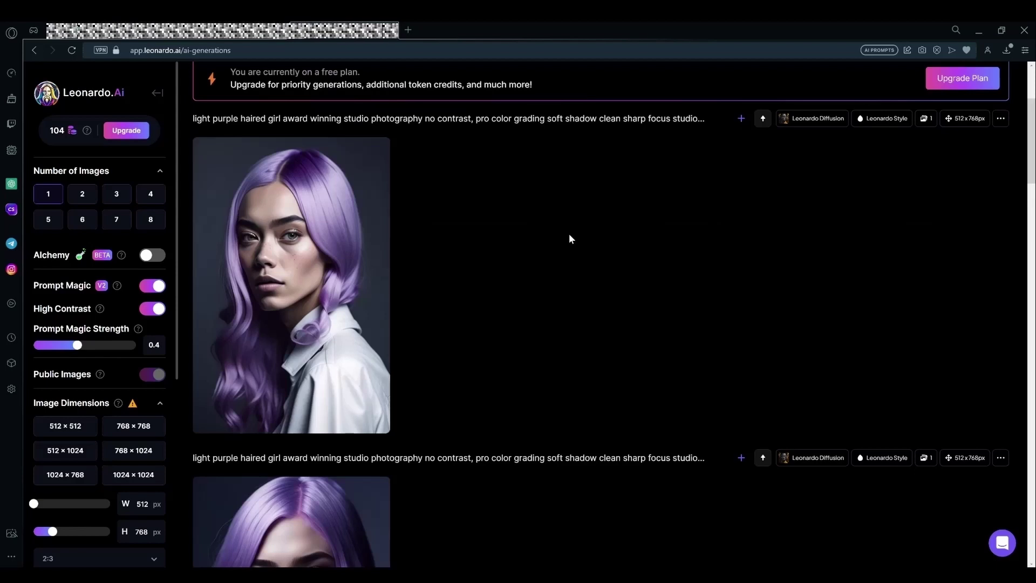
scroll(465, 393, "up", 3)
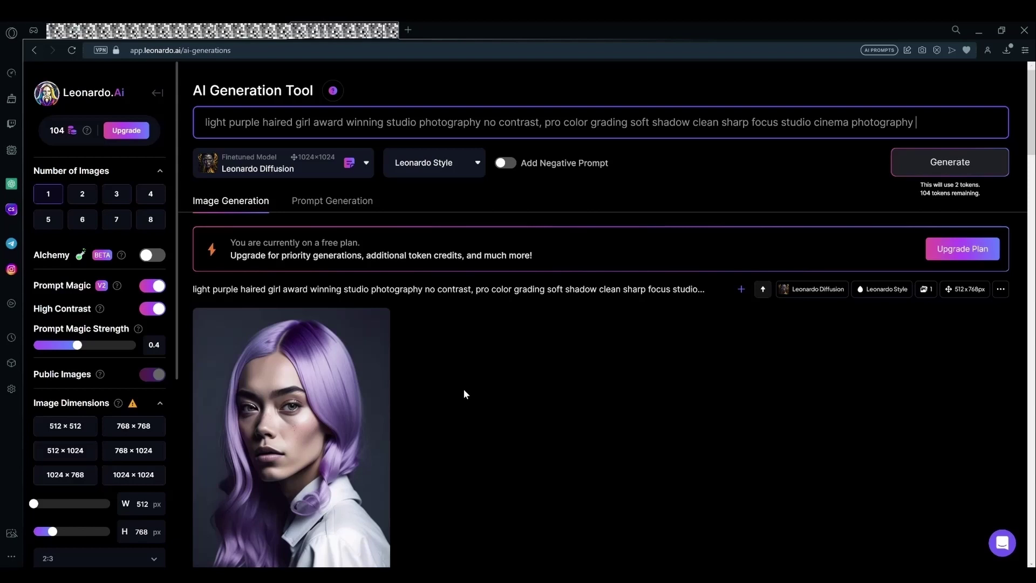
left_click(372, 410)
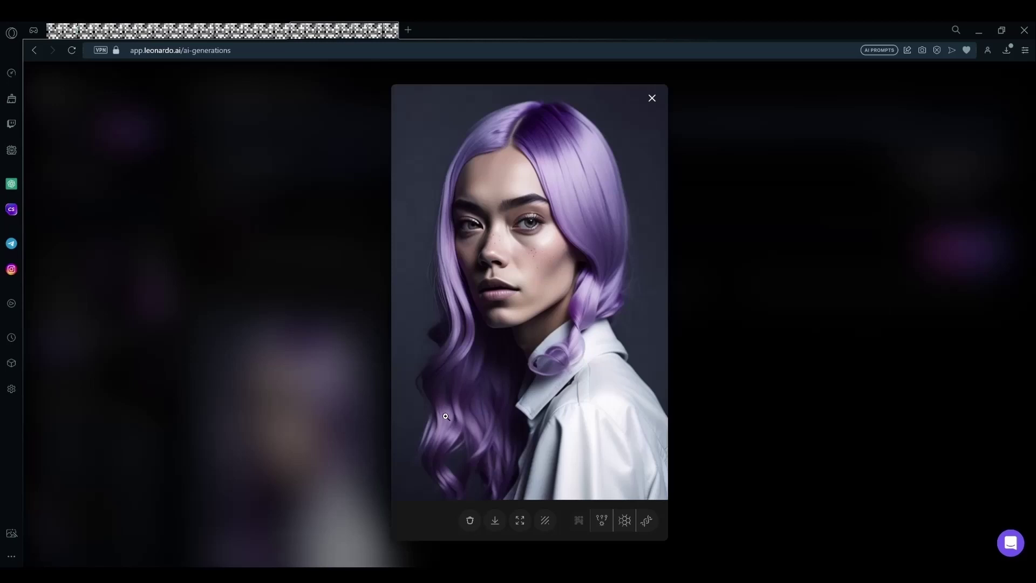
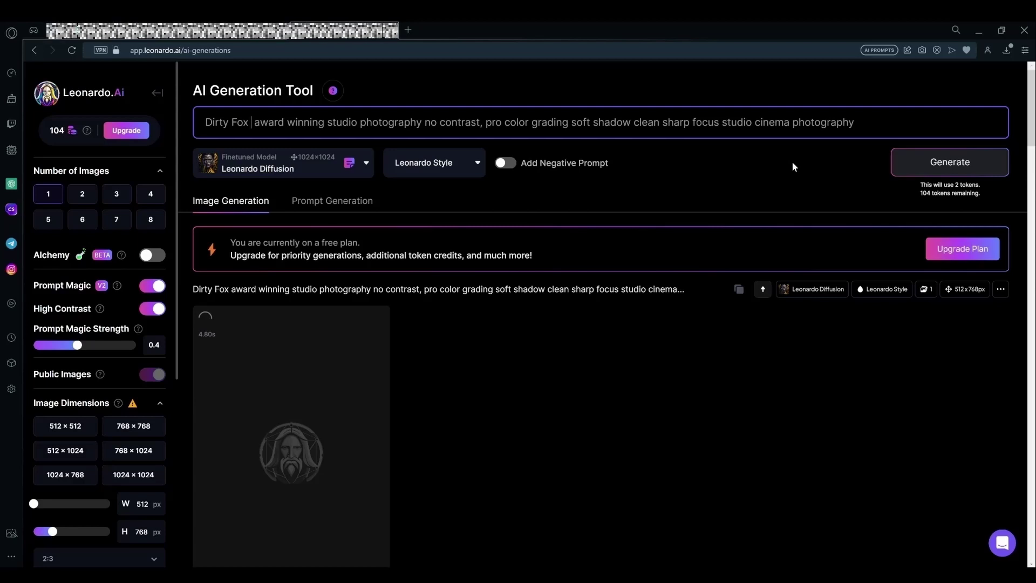
- Examine the "Dirty Fox" image and the wilderness fox enlarged, and compare the latter with the national geographic version
scroll(729, 292, "down", 2)
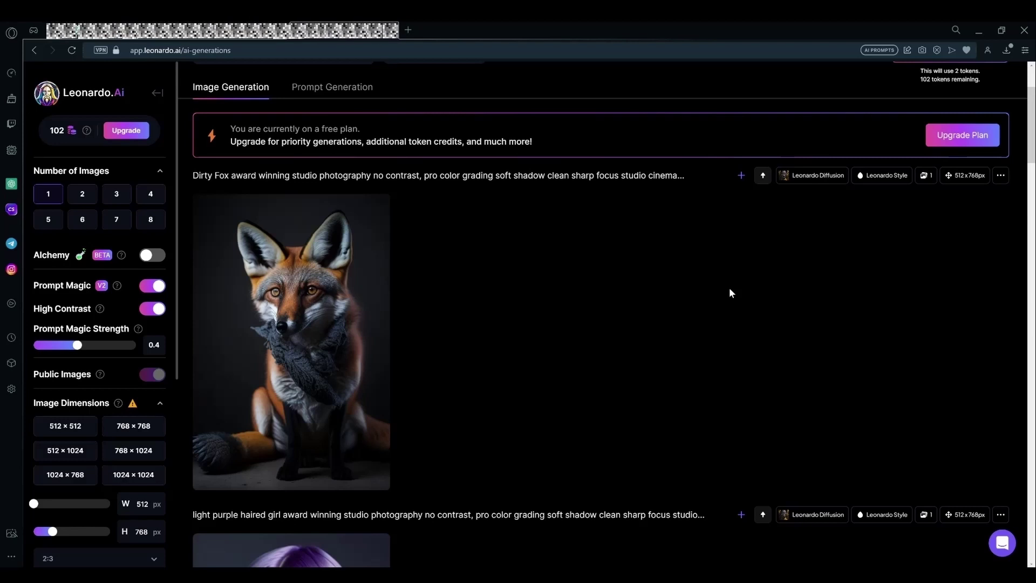
scroll(729, 293, "up", 2)
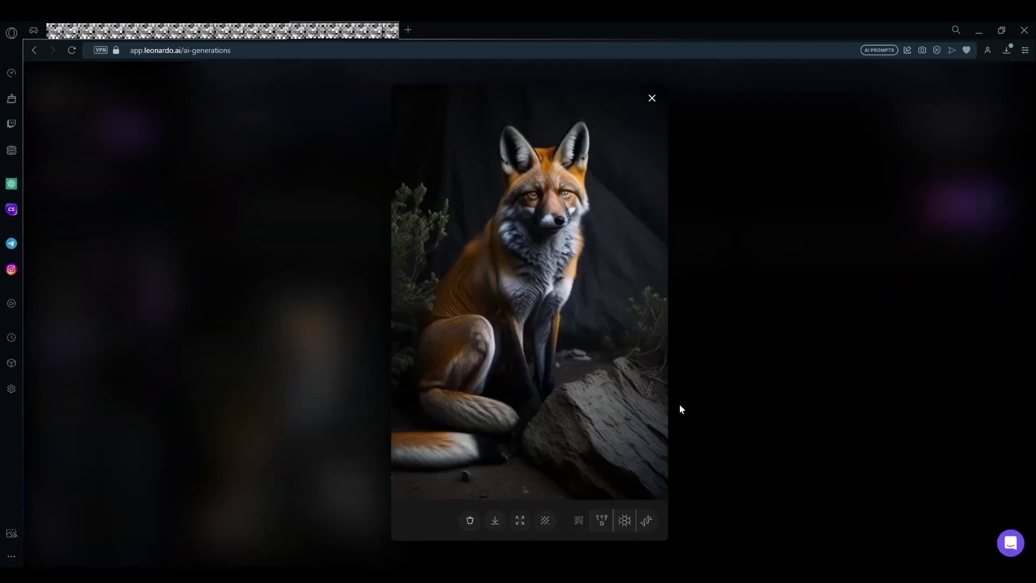
left_click(680, 409)
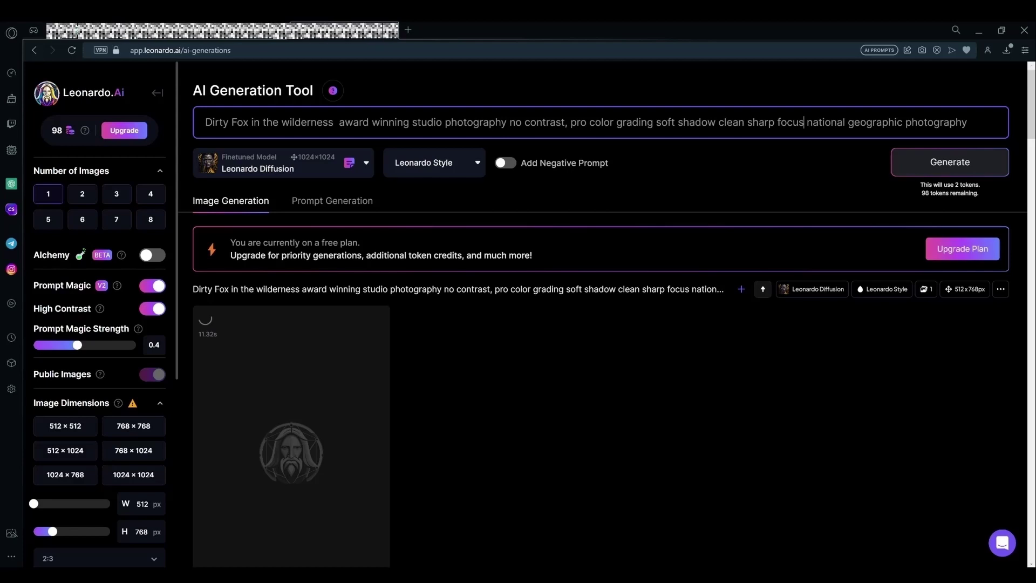
scroll(363, 378, "down", 6)
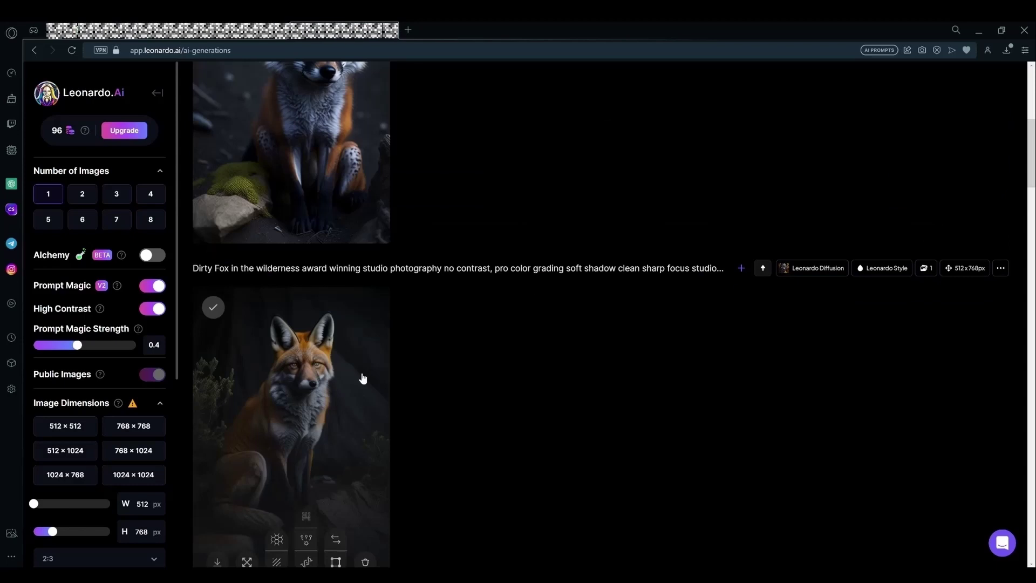
scroll(363, 378, "up", 6)
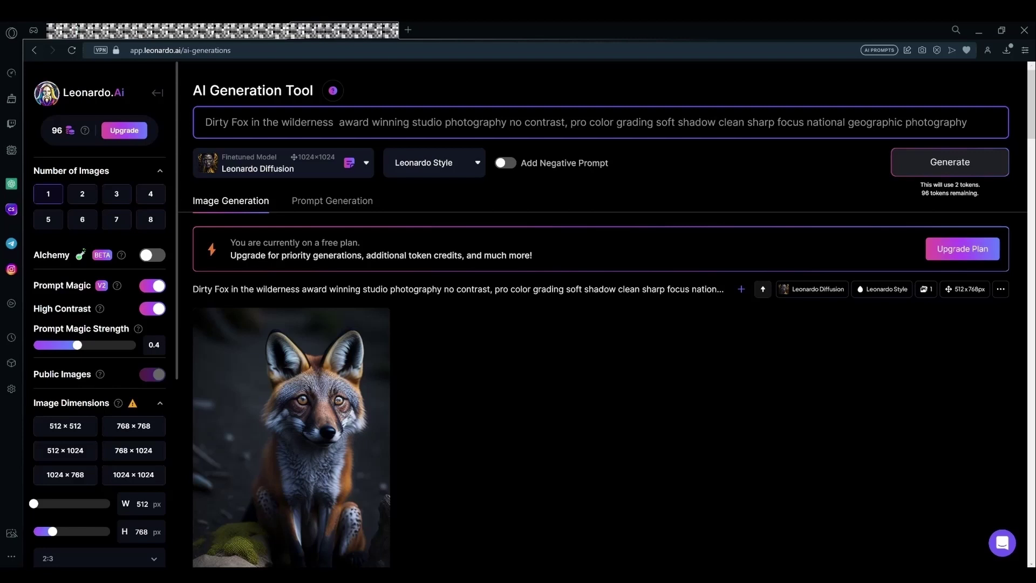
- Replace the subject "Dirty Fox" with "Heavy rainfall" in front of "in the wilderness" in the prompt
left_click_drag(252, 122, 204, 140)
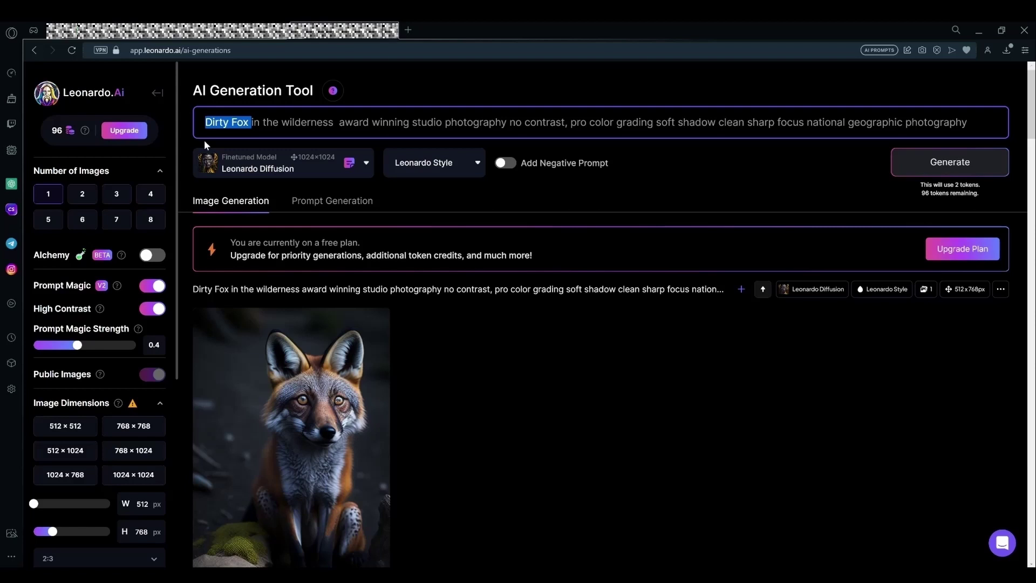
type("Heavy rainfall")
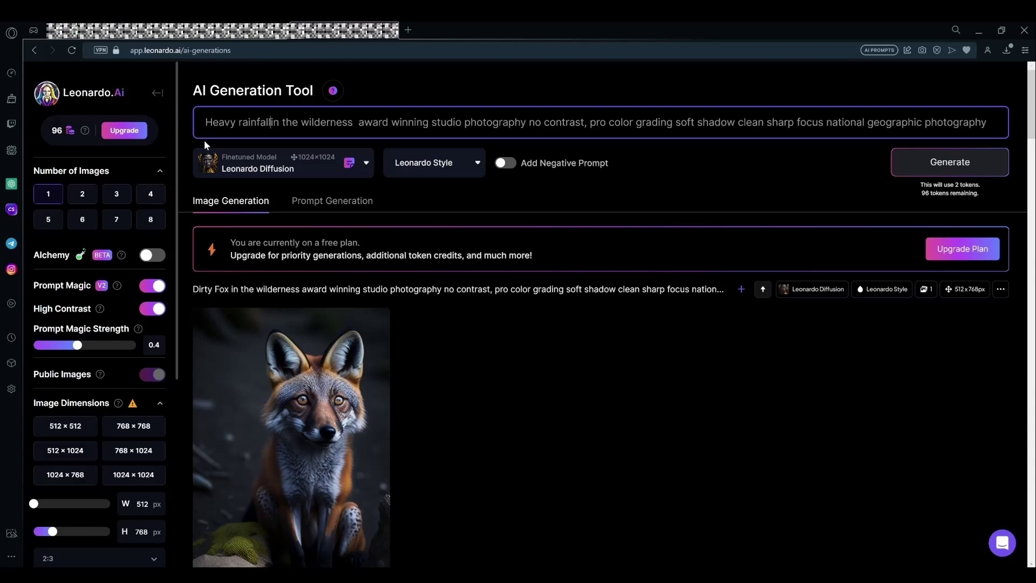
key("ctrl+Right")
key("ctrl+Right")
key("ctrl+Right")
key("shift+Right")
key("shift+Right")
key("shift+Right")
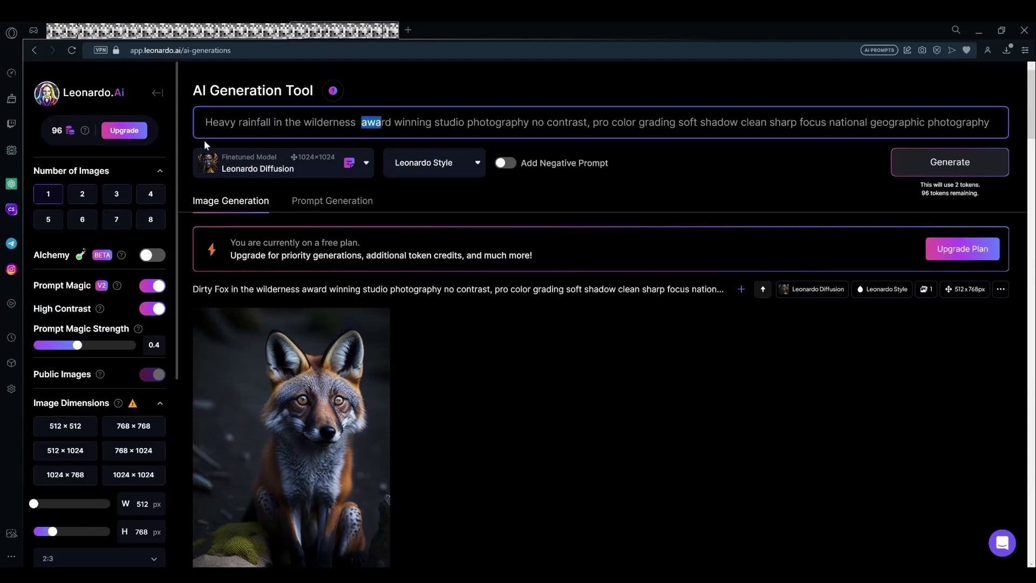
key("ctrl+Right")
key("ctrl+Right")
key("ctrl+Right")
key("ctrl+Right")
key("ctrl+Right")
key("ctrl+Right")
key("ctrl+Right")
key("ctrl+Right")
key("ctrl+Right")
key("ctrl+Right")
key("ctrl+Right")
key("ctrl+Right")
key("ctrl+Right")
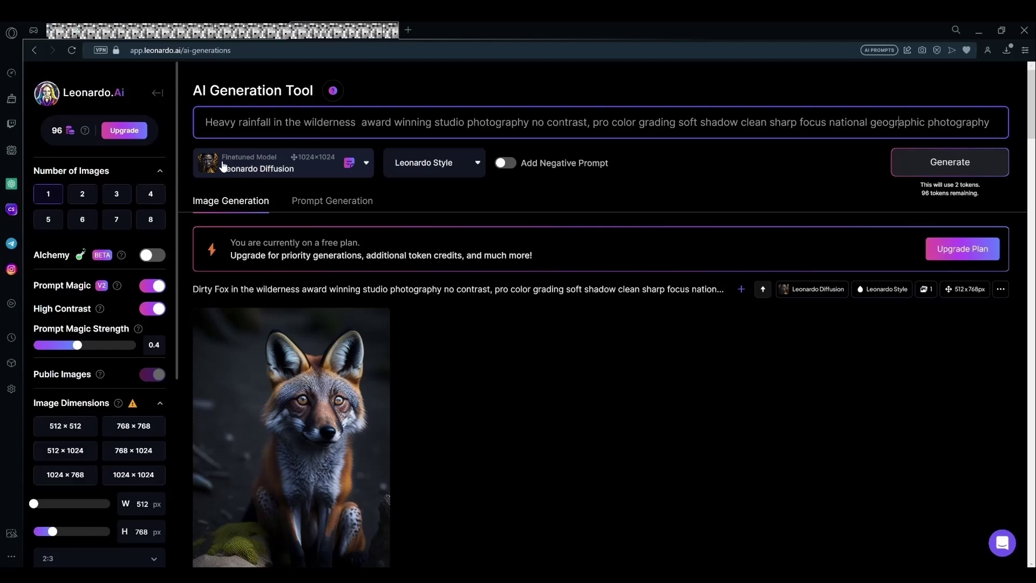
- Inspect the heavy rainfall forest image enlarged, close the preview, and examine the version generated from the "national Cinema photography" prompt
left_click(376, 339)
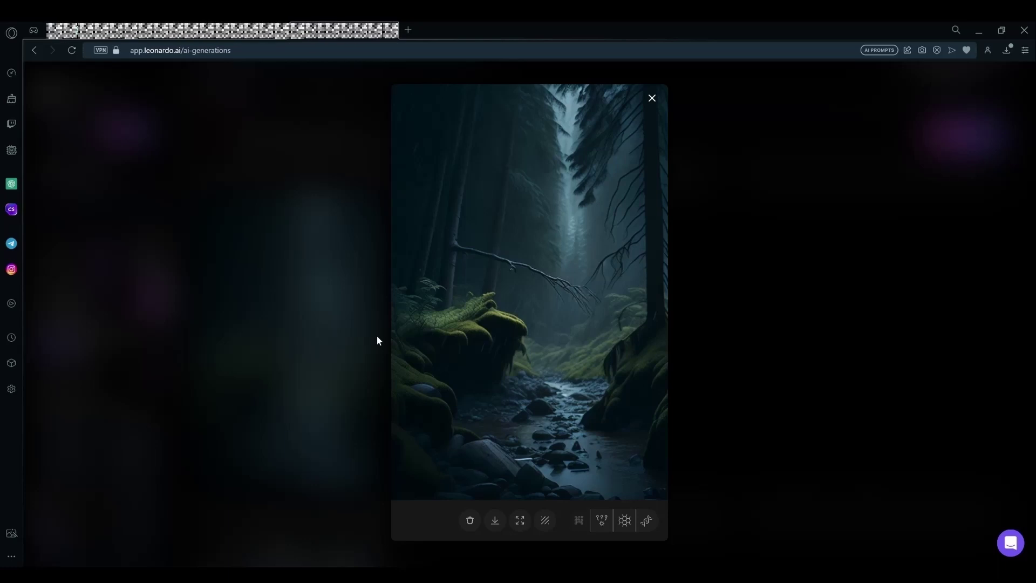
left_click(378, 339)
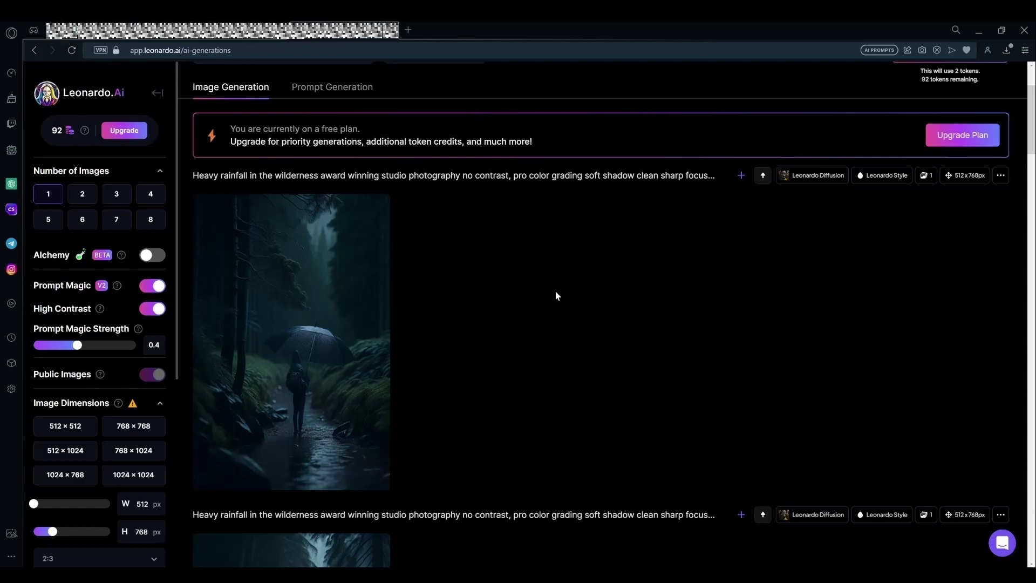
scroll(477, 348, "up", 1)
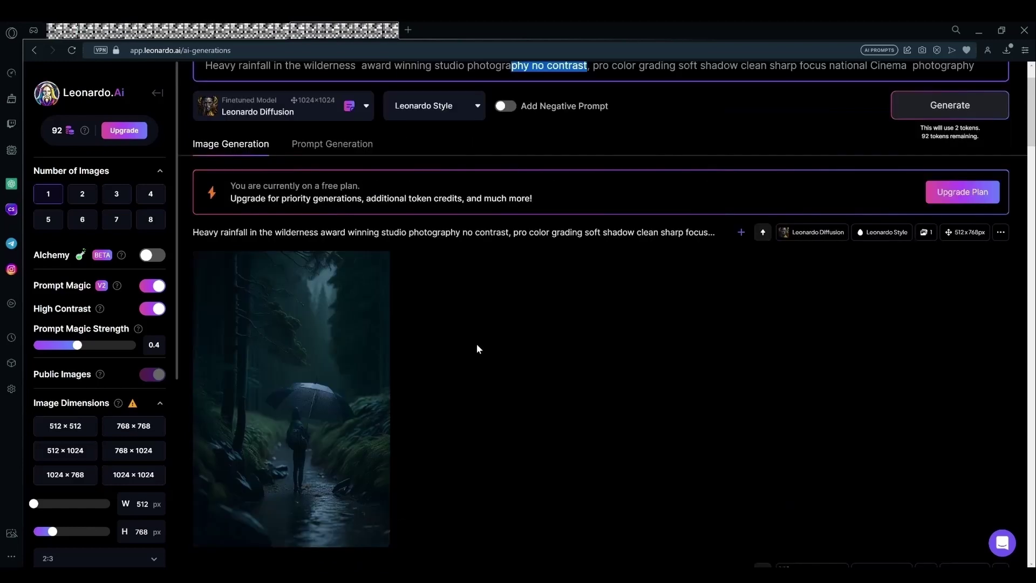